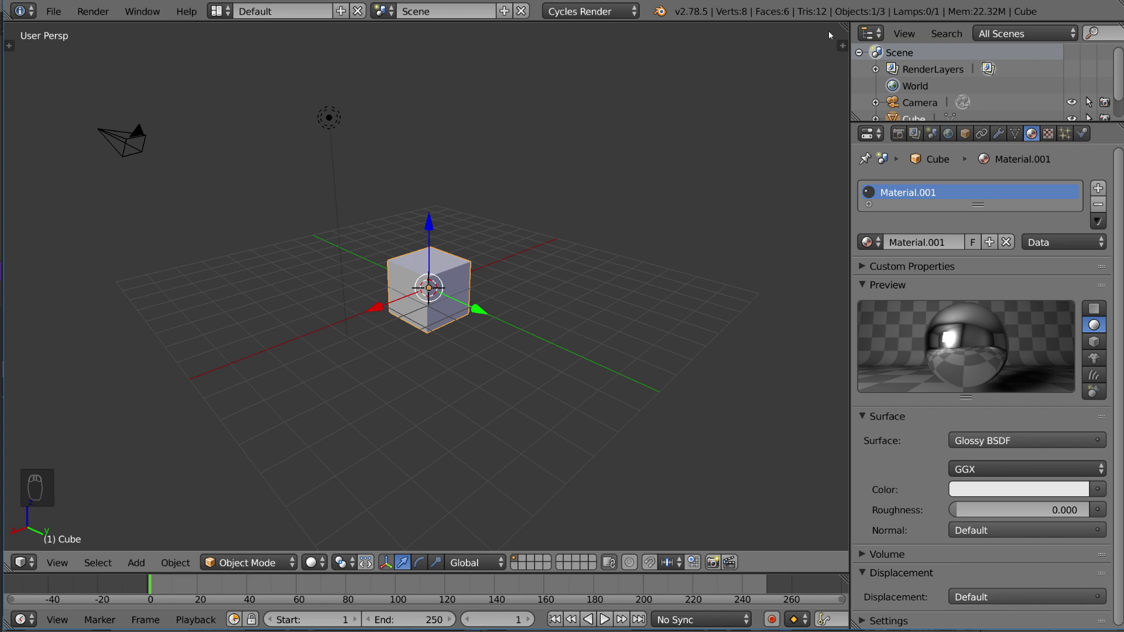
Step: Split the 3D view horizontally and turn the upper area into a Node Editor showing the cube's material nodes
{"action": "left_click_drag", "start_coordinate": [843, 24], "coordinate": [715, 312]}
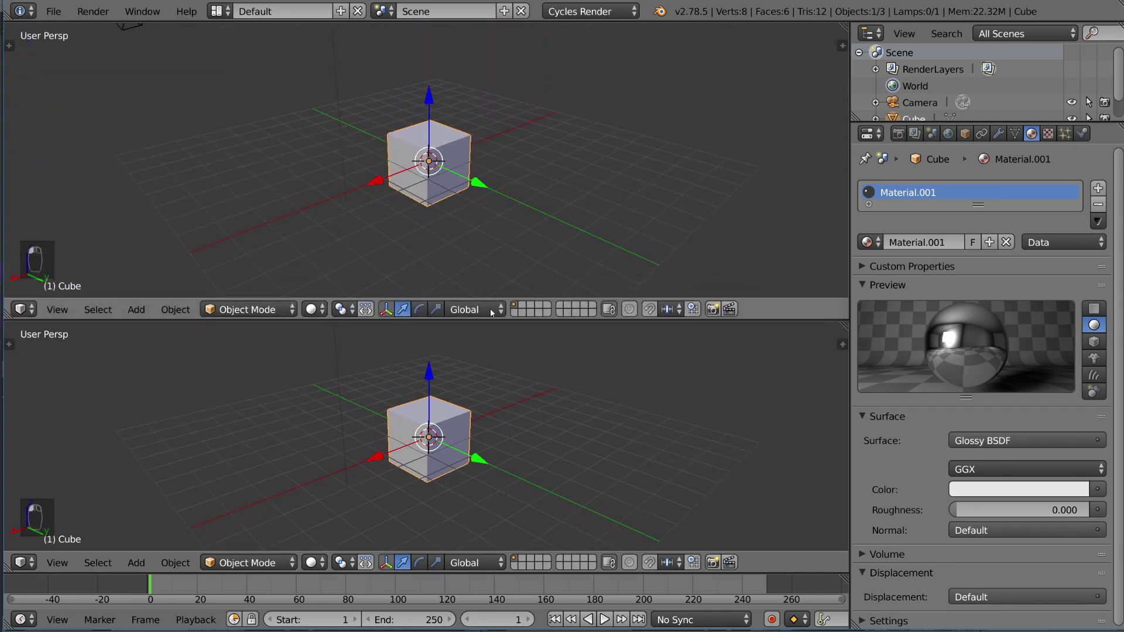
{"action": "left_click", "coordinate": [23, 309]}
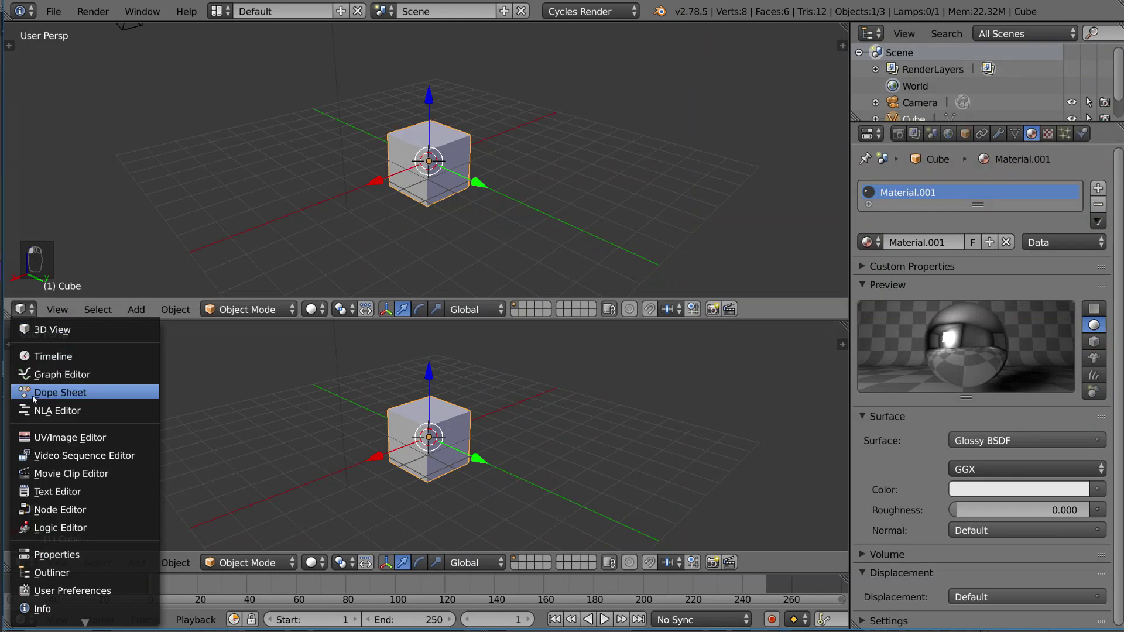
{"action": "left_click", "coordinate": [56, 509]}
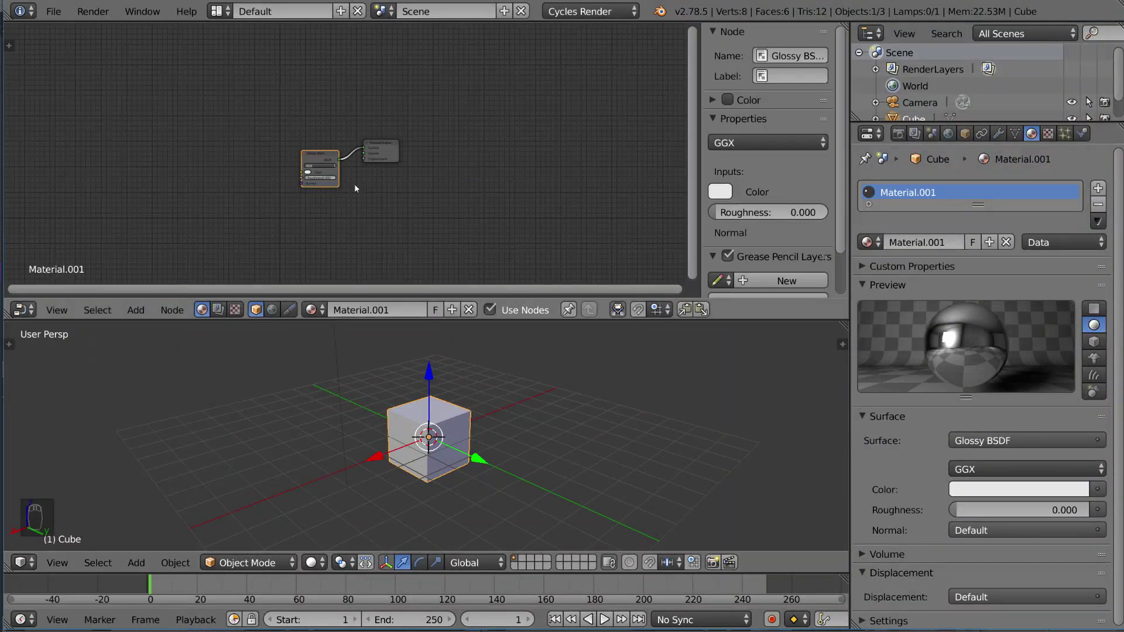
{"action": "scroll", "coordinate": [369, 193], "scroll_direction": "up", "scroll_amount": 3}
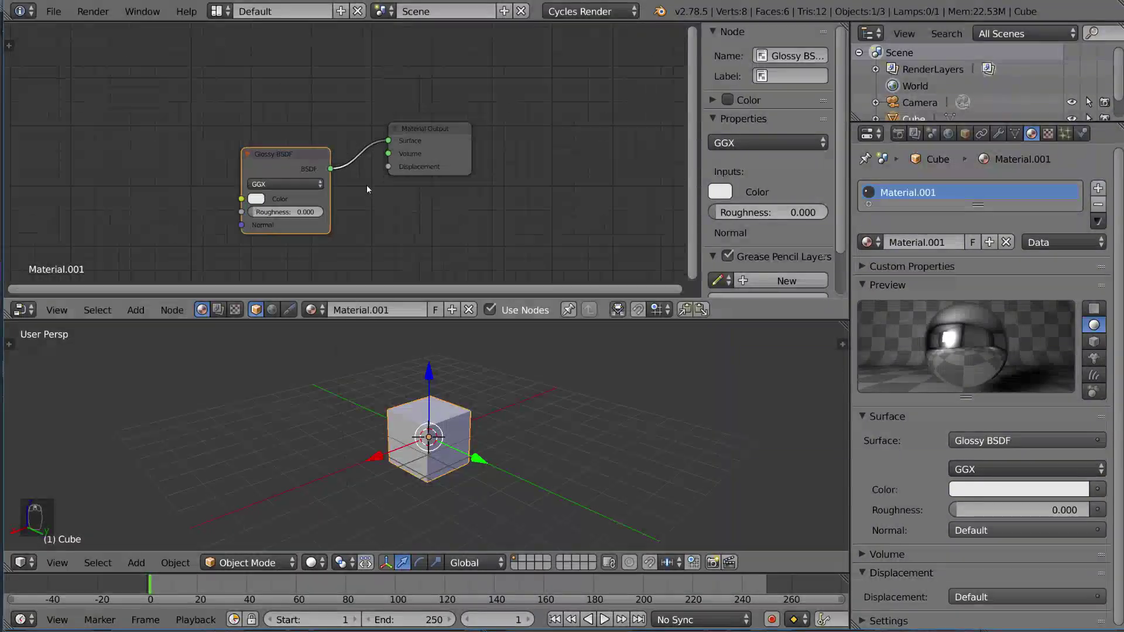
Step: Move the Glossy BSDF node up and to the left, and the Material Output node slightly to the right
{"action": "left_click", "coordinate": [473, 140]}
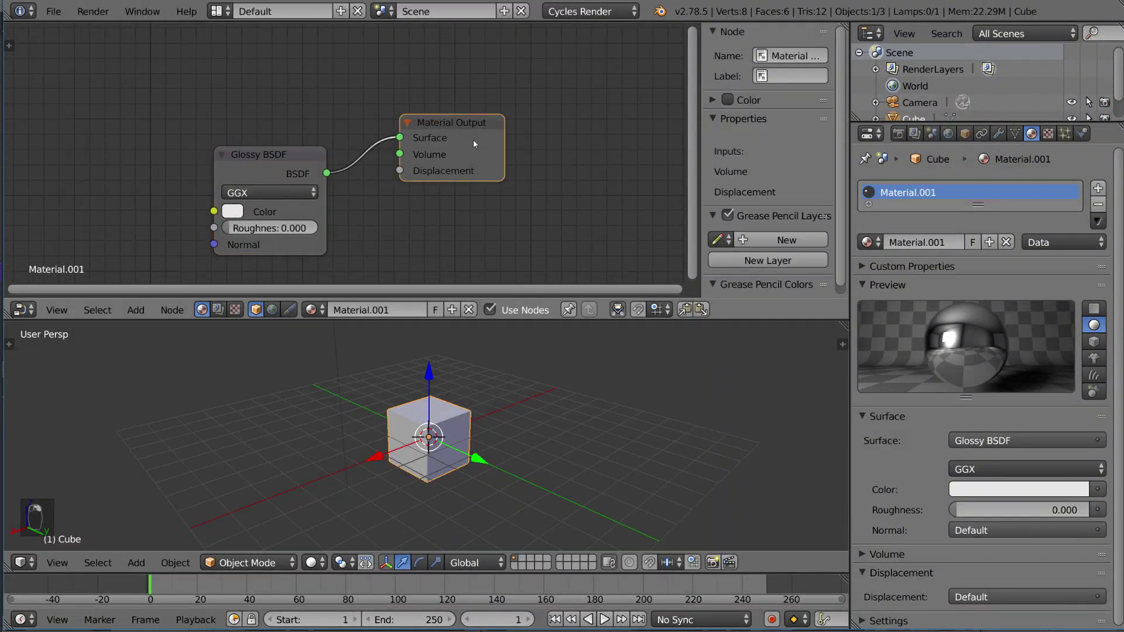
{"action": "left_click", "coordinate": [218, 310]}
{"action": "left_click", "coordinate": [201, 310]}
{"action": "right_click_drag", "start_coordinate": [287, 165], "coordinate": [262, 125]}
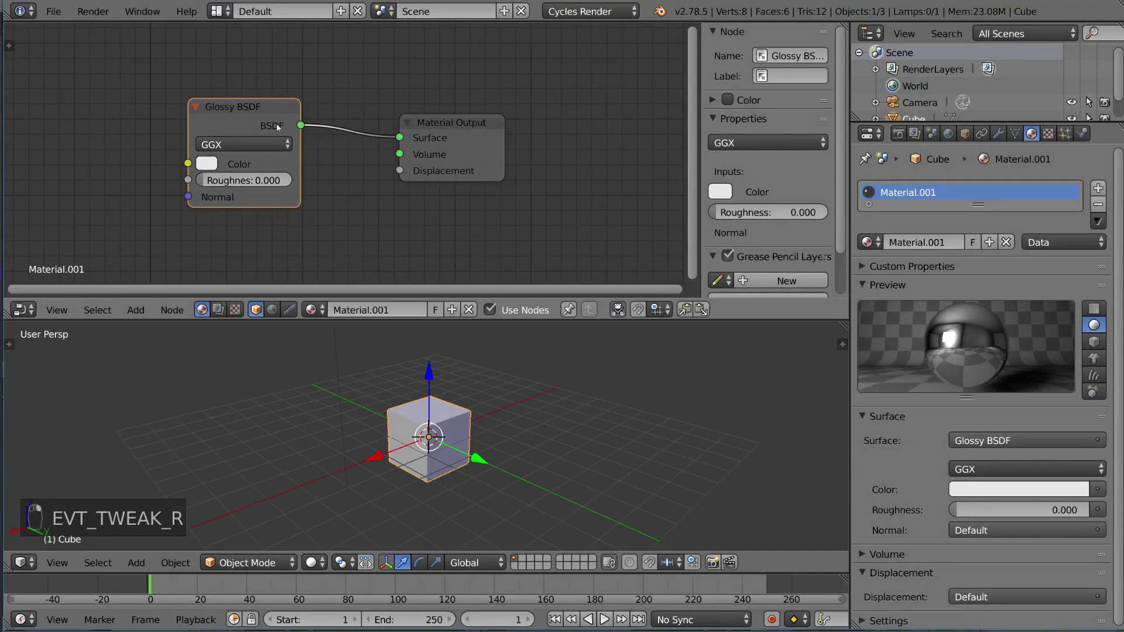
{"action": "right_click_drag", "start_coordinate": [462, 126], "coordinate": [483, 118]}
{"action": "mouse_move", "coordinate": [451, 167]}
{"action": "middle_mouse_down"}
{"action": "mouse_move", "coordinate": [514, 154]}
{"action": "mouse_move", "coordinate": [463, 154]}
{"action": "middle_mouse_up"}
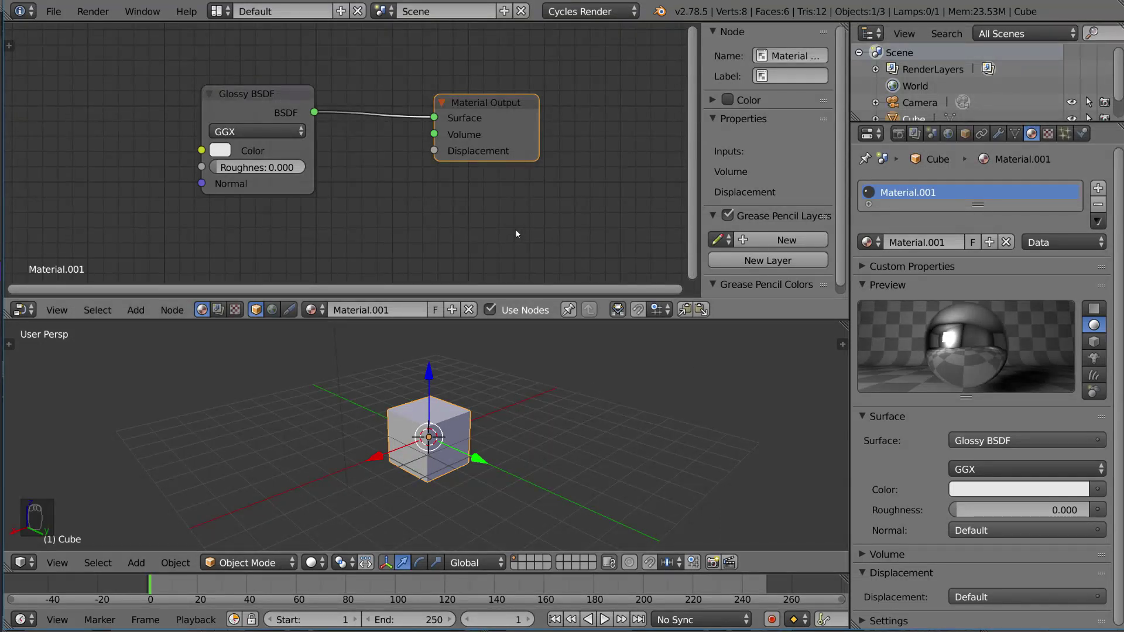
{"action": "key", "text": "g"}
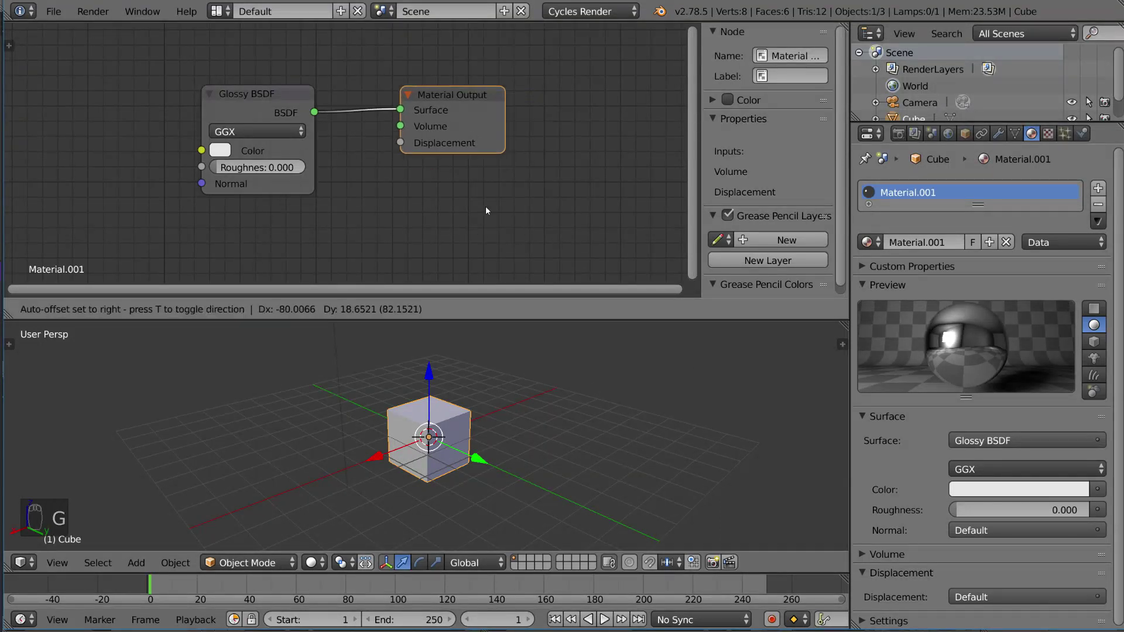
{"action": "right_click", "coordinate": [472, 217]}
{"action": "mouse_move", "coordinate": [256, 95]}
{"action": "right_mouse_down"}
{"action": "mouse_move", "coordinate": [262, 72]}
{"action": "mouse_move", "coordinate": [259, 92]}
{"action": "right_mouse_up"}
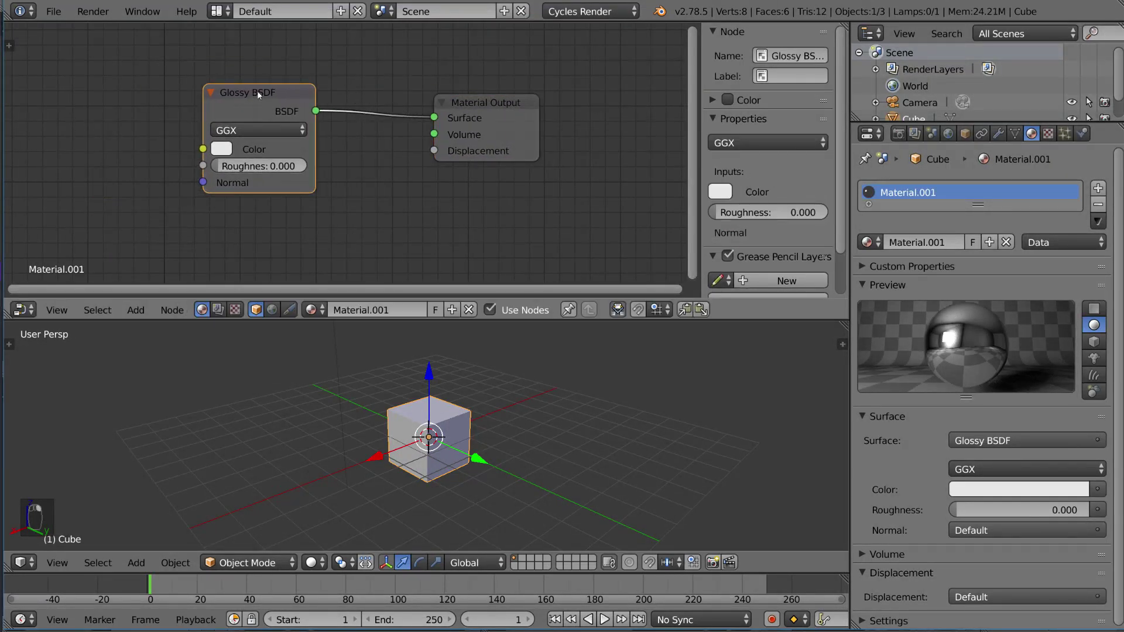
{"action": "right_click", "coordinate": [484, 101]}
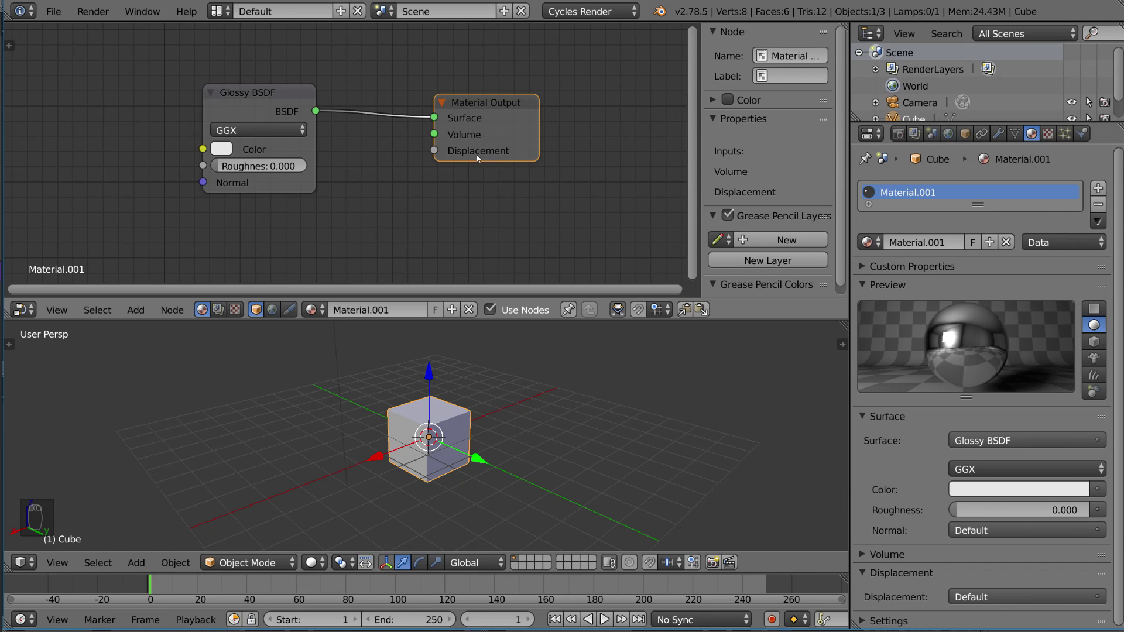
{"action": "left_click_drag", "start_coordinate": [437, 123], "coordinate": [434, 118]}
{"action": "mouse_move", "coordinate": [434, 166]}
{"action": "middle_mouse_down"}
{"action": "mouse_move", "coordinate": [304, 150]}
{"action": "mouse_move", "coordinate": [463, 162]}
{"action": "mouse_move", "coordinate": [383, 197]}
{"action": "mouse_move", "coordinate": [422, 167]}
{"action": "middle_mouse_up"}
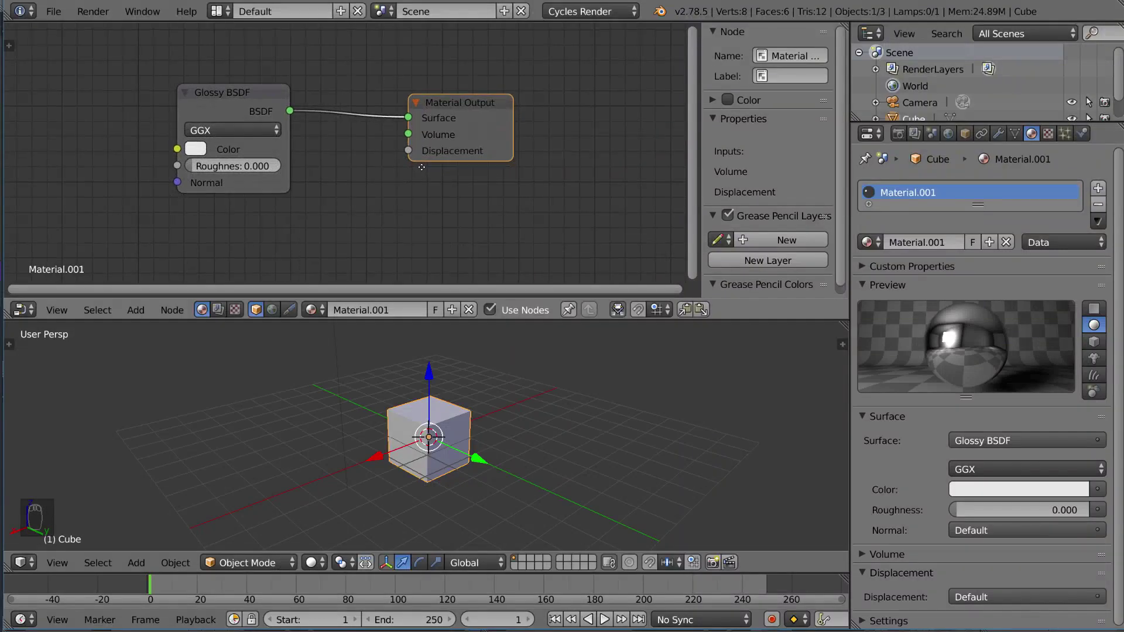
{"action": "scroll", "coordinate": [419, 164], "scroll_direction": "down", "scroll_amount": 3}
{"action": "scroll", "coordinate": [419, 164], "scroll_direction": "up", "scroll_amount": 4}
{"action": "scroll", "coordinate": [419, 164], "scroll_direction": "down", "scroll_amount": 4}
{"action": "scroll", "coordinate": [420, 163], "scroll_direction": "up", "scroll_amount": 2}
{"action": "scroll", "coordinate": [414, 167], "scroll_direction": "down", "scroll_amount": 3}
Step: Add a Diffuse BSDF shader node and place it below the Glossy BSDF node
{"action": "middle_click_drag", "start_coordinate": [414, 171], "coordinate": [431, 110]}
{"action": "key", "text": "shift+a"}
{"action": "mouse_move", "coordinate": [324, 176]}
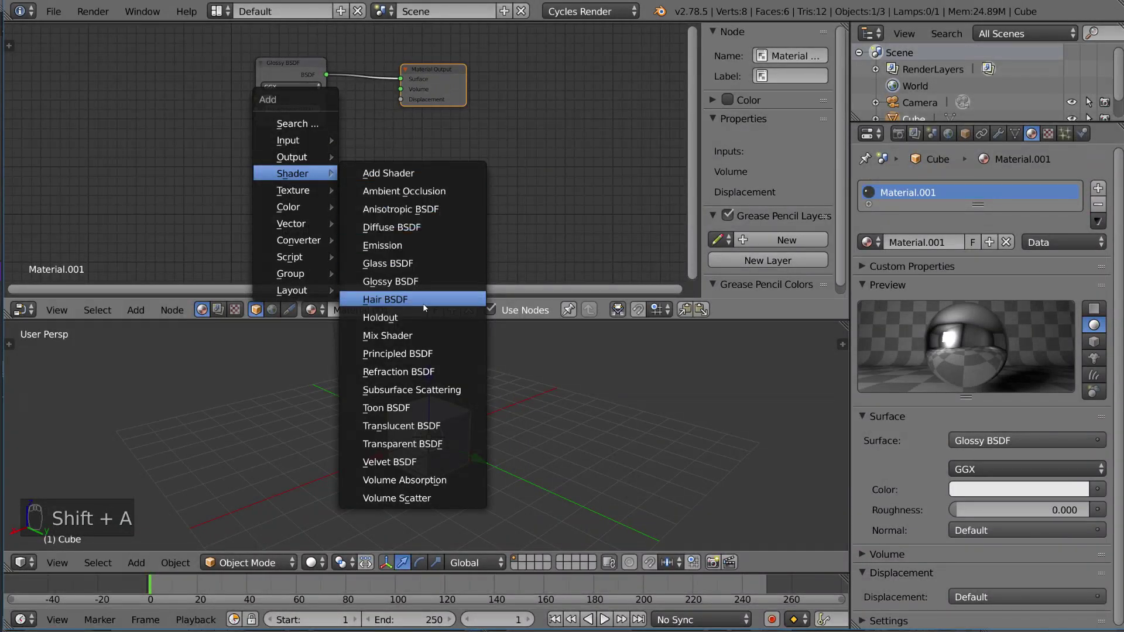
{"action": "left_click", "coordinate": [403, 227]}
{"action": "left_click", "coordinate": [236, 142]}
Step: Add a second Glossy BSDF shader node and place it below the Diffuse BSDF node
{"action": "key", "text": "shift+a"}
{"action": "mouse_move", "coordinate": [381, 151]}
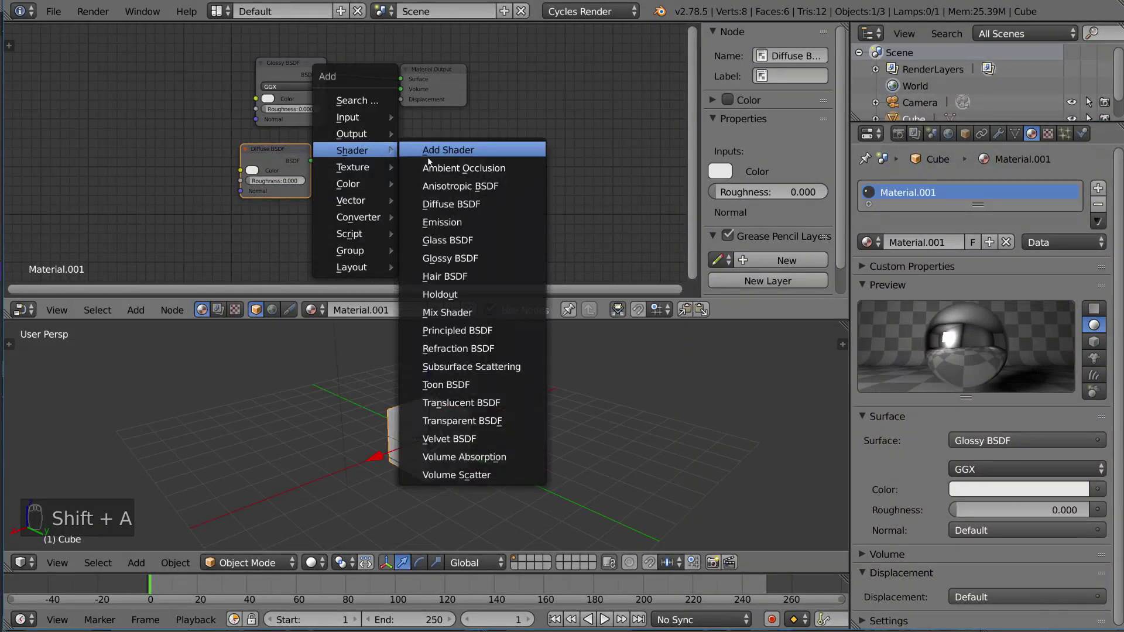
{"action": "left_click", "coordinate": [456, 258]}
{"action": "left_click", "coordinate": [255, 214]}
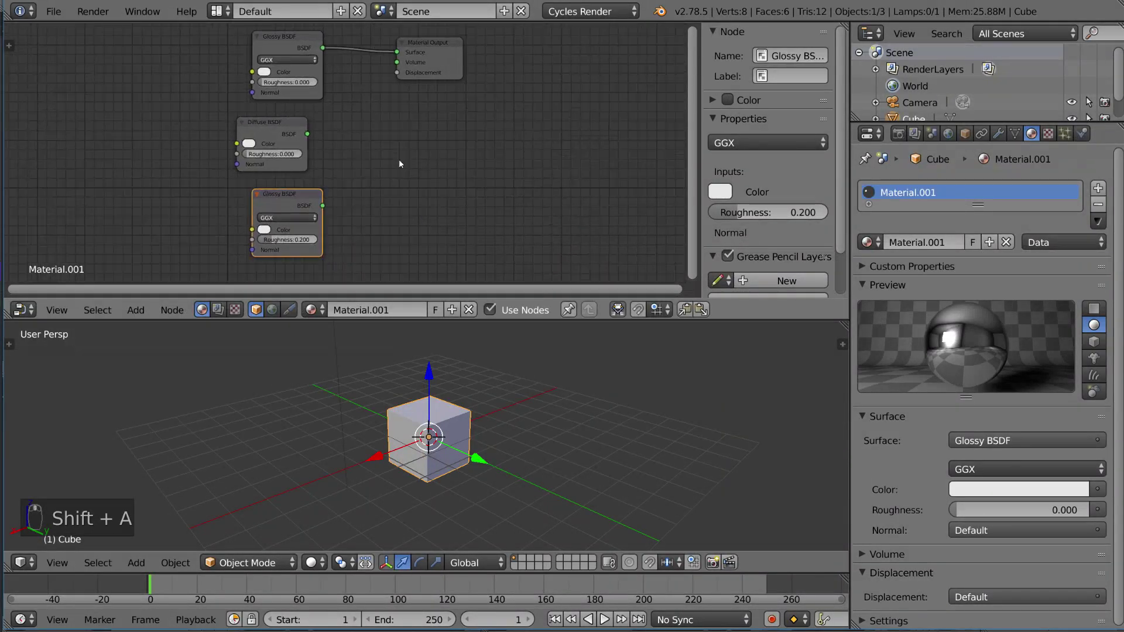
Step: Add an Ambient Occlusion node and an Emission node in the free space beside the BSDF nodes
{"action": "key", "text": "shift+a"}
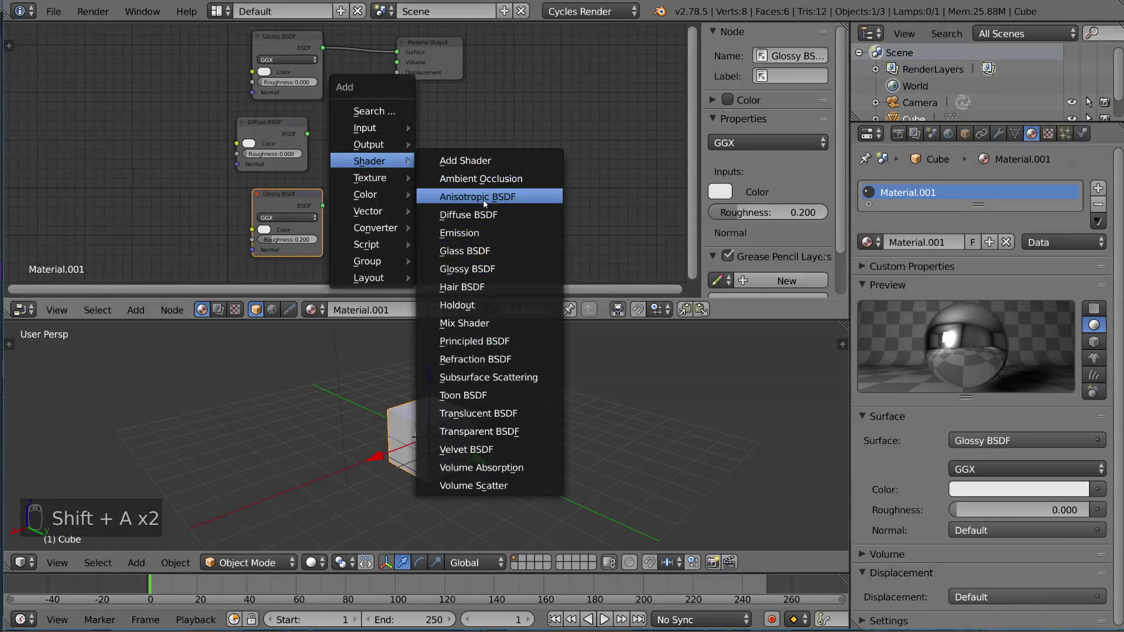
{"action": "left_click", "coordinate": [486, 180]}
{"action": "left_click", "coordinate": [344, 149]}
{"action": "key", "text": "shift+a"}
{"action": "mouse_move", "coordinate": [369, 125]}
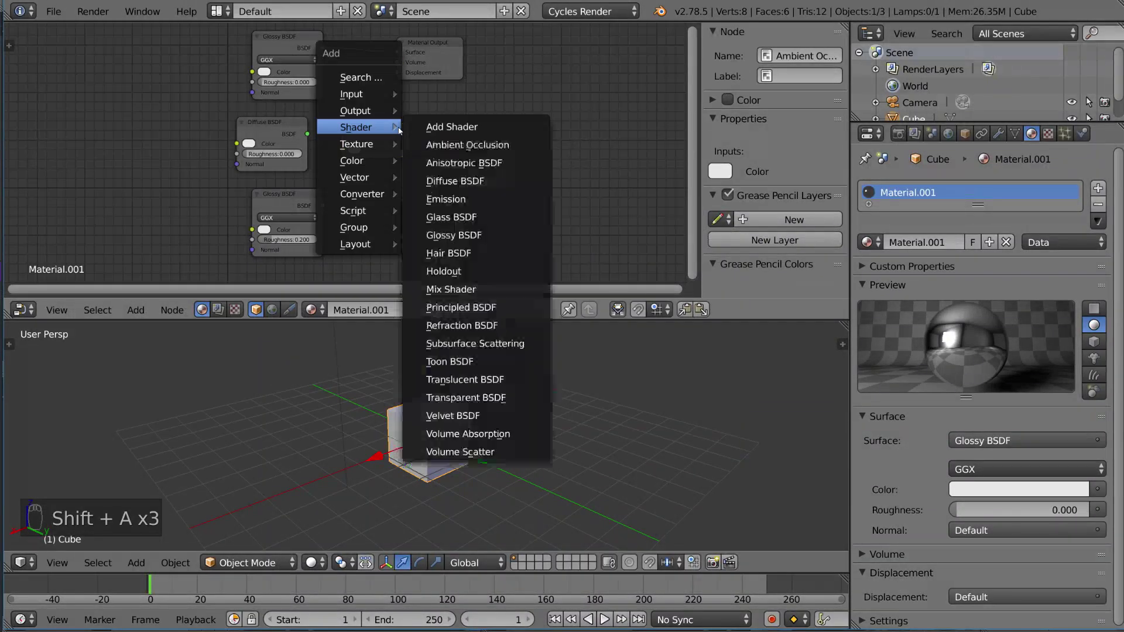
{"action": "left_click", "coordinate": [462, 199]}
{"action": "left_click", "coordinate": [384, 185]}
Step: Move the Emission and Ambient Occlusion nodes into the column below the second Glossy BSDF node
{"action": "scroll", "coordinate": [486, 162], "scroll_direction": "down", "scroll_amount": 3}
{"action": "middle_click_drag", "start_coordinate": [492, 175], "coordinate": [511, 119]}
{"action": "key", "text": "g"}
{"action": "left_click", "coordinate": [393, 203]}
{"action": "right_click", "coordinate": [417, 88]}
{"action": "key", "text": "g"}
{"action": "left_click", "coordinate": [388, 284]}
Step: Connect the Diffuse BSDF to the Material Output's Surface input, and reconnect the upper Glossy BSDF in its place
{"action": "scroll", "coordinate": [420, 196], "scroll_direction": "up", "scroll_amount": 2}
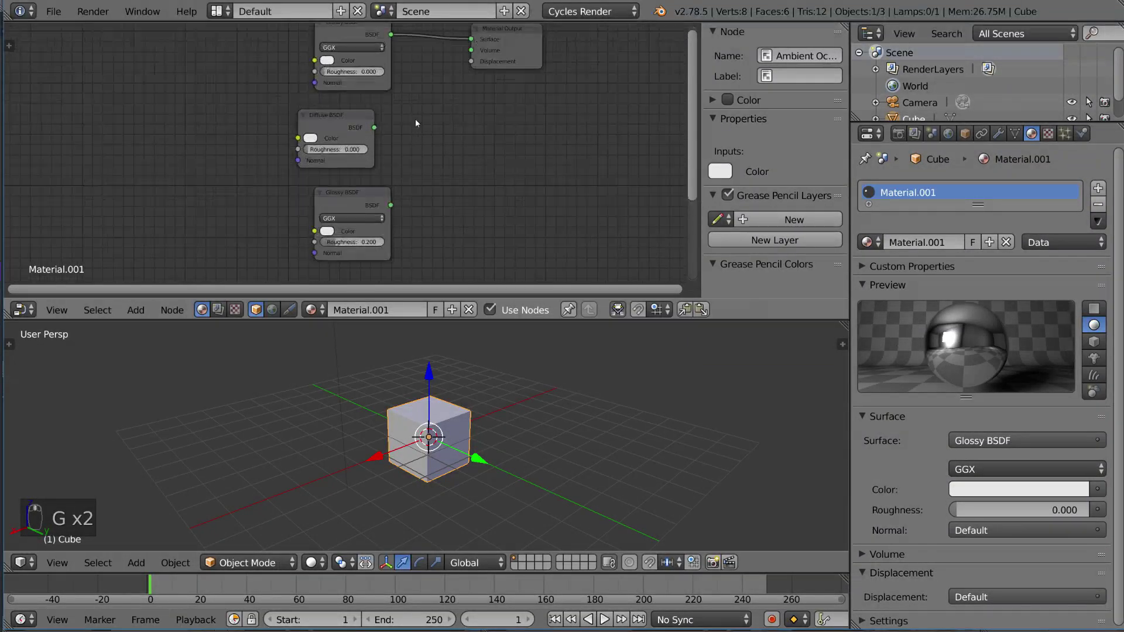
{"action": "middle_click_drag", "start_coordinate": [410, 147], "coordinate": [374, 194]}
{"action": "left_click_drag", "start_coordinate": [338, 175], "coordinate": [420, 108]}
{"action": "left_click_drag", "start_coordinate": [338, 176], "coordinate": [436, 87]}
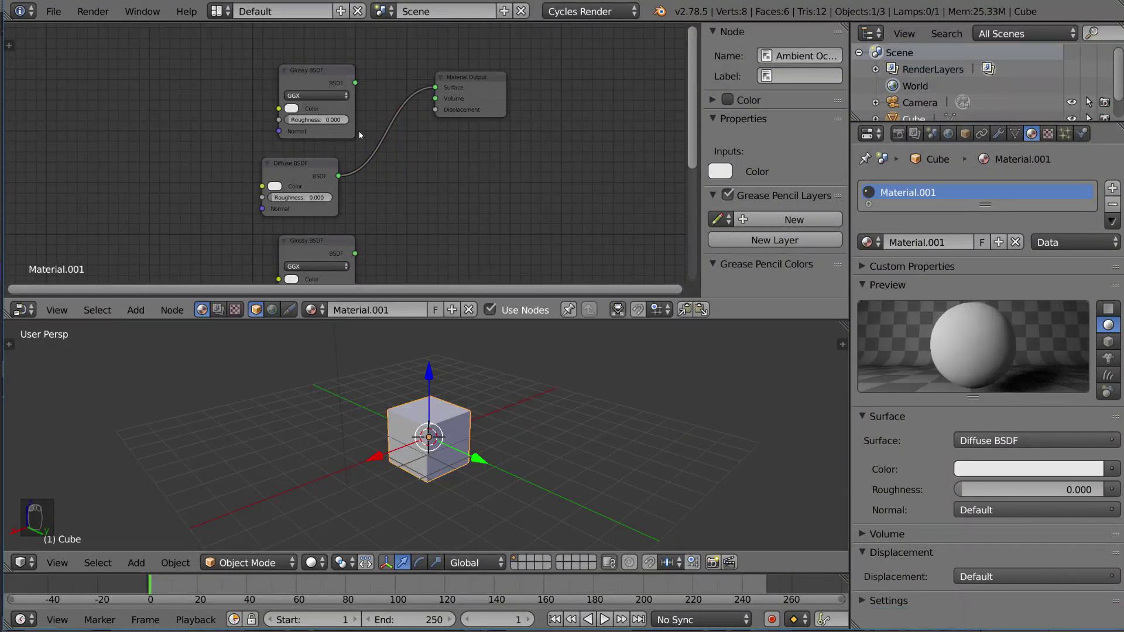
{"action": "left_click_drag", "start_coordinate": [358, 88], "coordinate": [436, 88]}
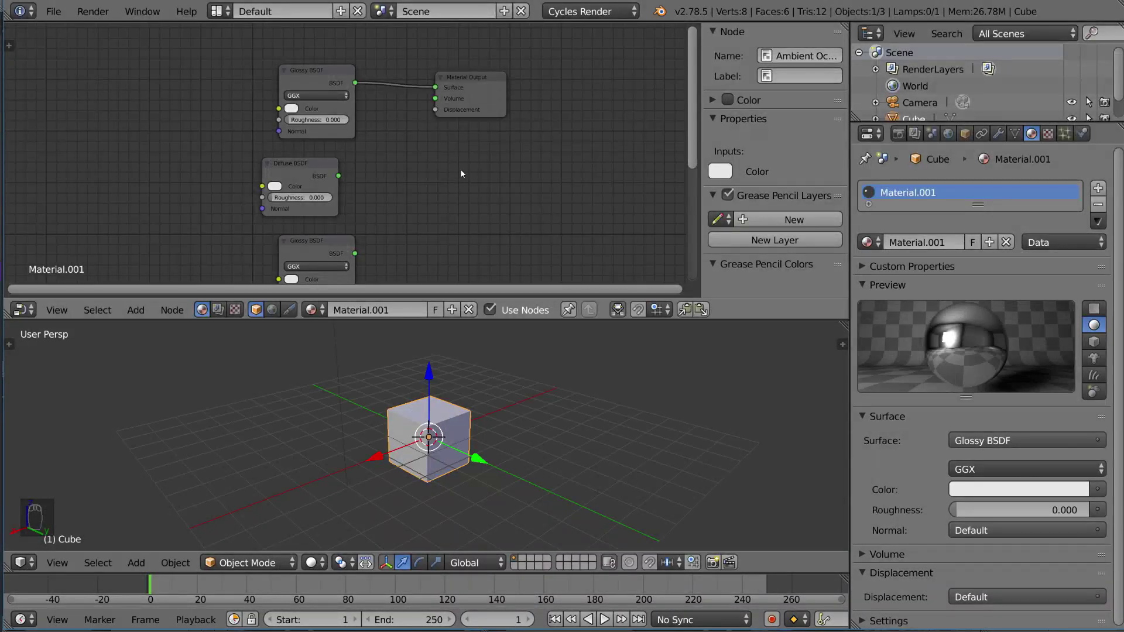
Step: Add an Add Shader node and a Mix Shader node near the Material Output node
{"action": "scroll", "coordinate": [479, 165], "scroll_direction": "down", "scroll_amount": 1}
{"action": "key", "text": "shift+a"}
{"action": "mouse_move", "coordinate": [480, 166]}
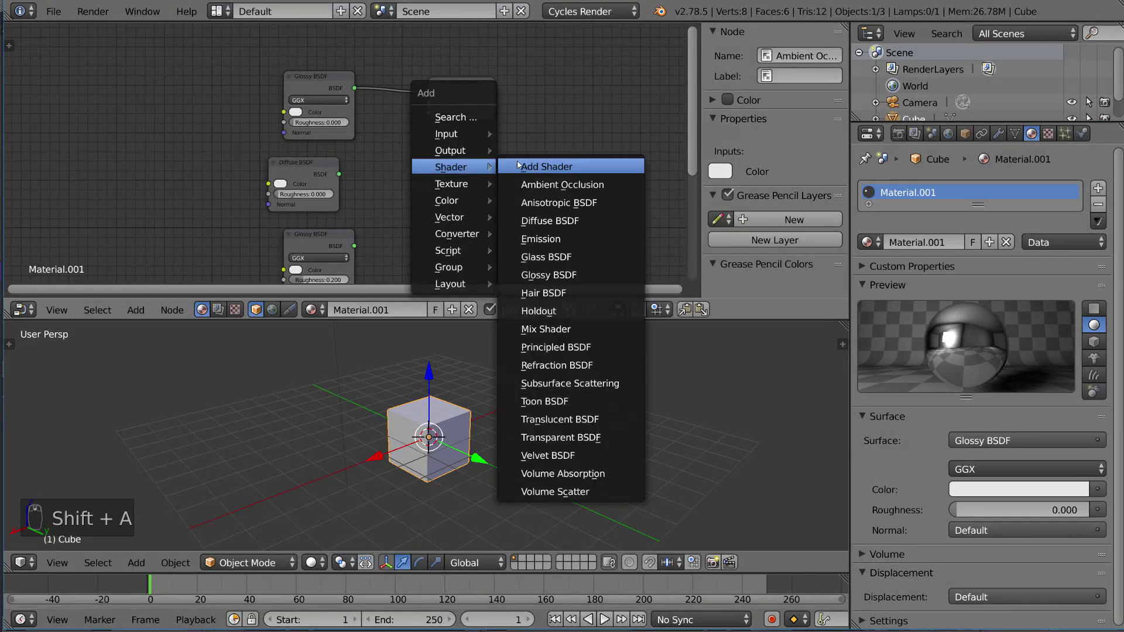
{"action": "left_click", "coordinate": [587, 166]}
{"action": "left_click", "coordinate": [519, 104]}
{"action": "key", "text": "shift+a"}
{"action": "mouse_move", "coordinate": [460, 184]}
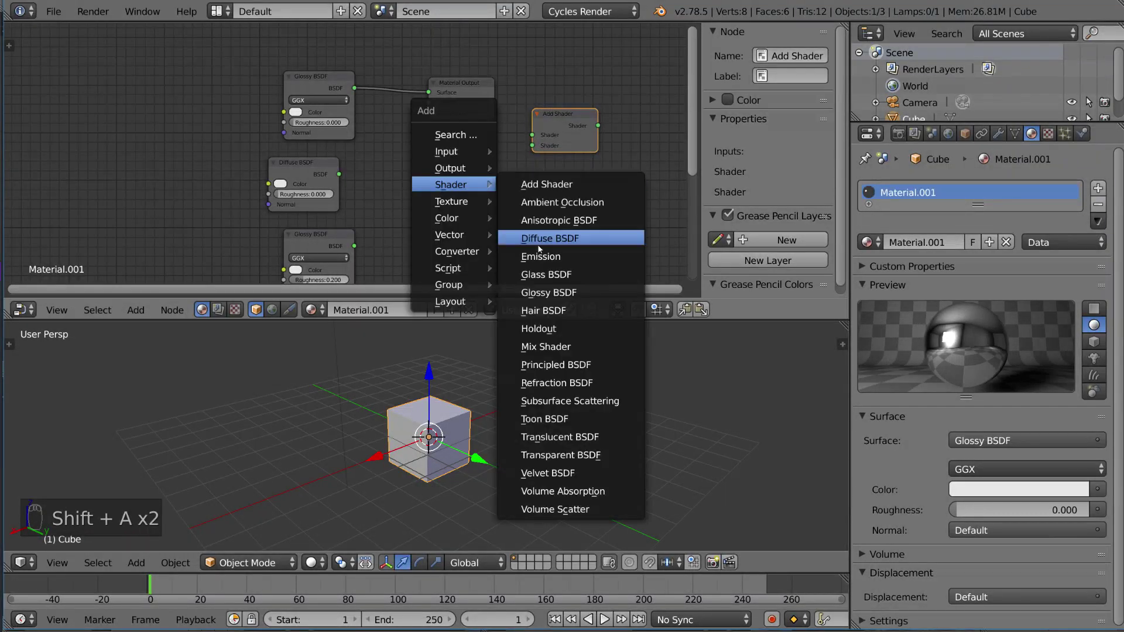
{"action": "left_click", "coordinate": [551, 346]}
{"action": "left_click", "coordinate": [535, 170]}
Step: Move the Add Shader and Mix Shader nodes beneath the Material Output, and delete the second Glossy BSDF node
{"action": "middle_click_drag", "start_coordinate": [571, 153], "coordinate": [570, 130]}
{"action": "right_click", "coordinate": [569, 127], "text": "shift"}
{"action": "key", "text": "g"}
{"action": "left_click", "coordinate": [485, 169]}
{"action": "middle_click_drag", "start_coordinate": [484, 169], "coordinate": [494, 146]}
{"action": "scroll", "coordinate": [494, 146], "scroll_direction": "up", "scroll_amount": 3}
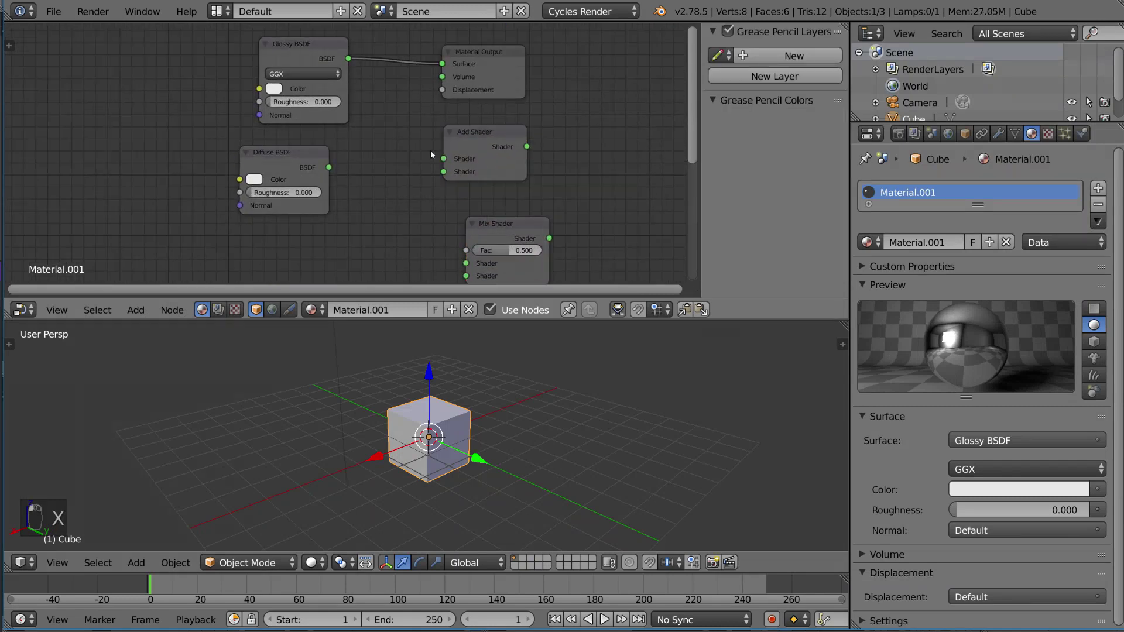
Step: Connect the Glossy BSDF and Diffuse BSDF to the Add Shader's two inputs, and the Add Shader to the Material Output's Surface
{"action": "left_click_drag", "start_coordinate": [349, 58], "coordinate": [443, 159]}
{"action": "left_click_drag", "start_coordinate": [330, 168], "coordinate": [448, 171]}
{"action": "left_click_drag", "start_coordinate": [527, 146], "coordinate": [442, 63]}
Step: Place the Add Shader node beside the two BSDF nodes and shift the Material Output node to its right
{"action": "left_click", "coordinate": [492, 130]}
{"action": "key", "text": "g"}
{"action": "left_click", "coordinate": [438, 97]}
{"action": "left_click", "coordinate": [480, 52]}
{"action": "key", "text": "g"}
{"action": "left_click", "coordinate": [548, 63]}
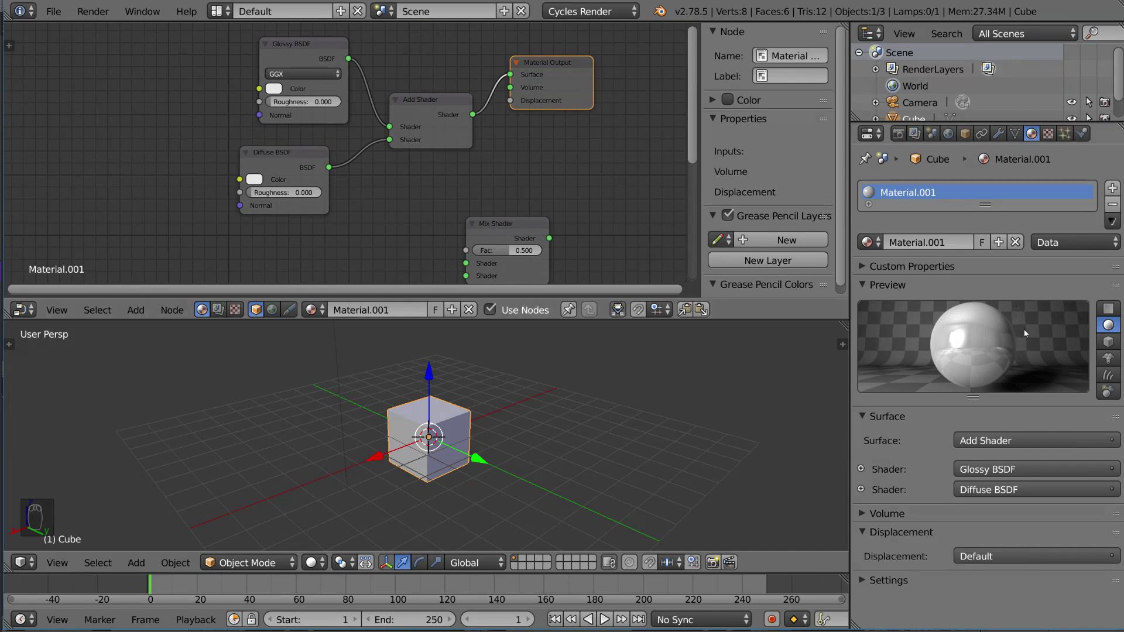
Step: Shift the Mix Shader node slightly and move the Emission and Ambient Occlusion nodes up under the Diffuse BSDF node
{"action": "scroll", "coordinate": [479, 188], "scroll_direction": "down", "scroll_amount": 1}
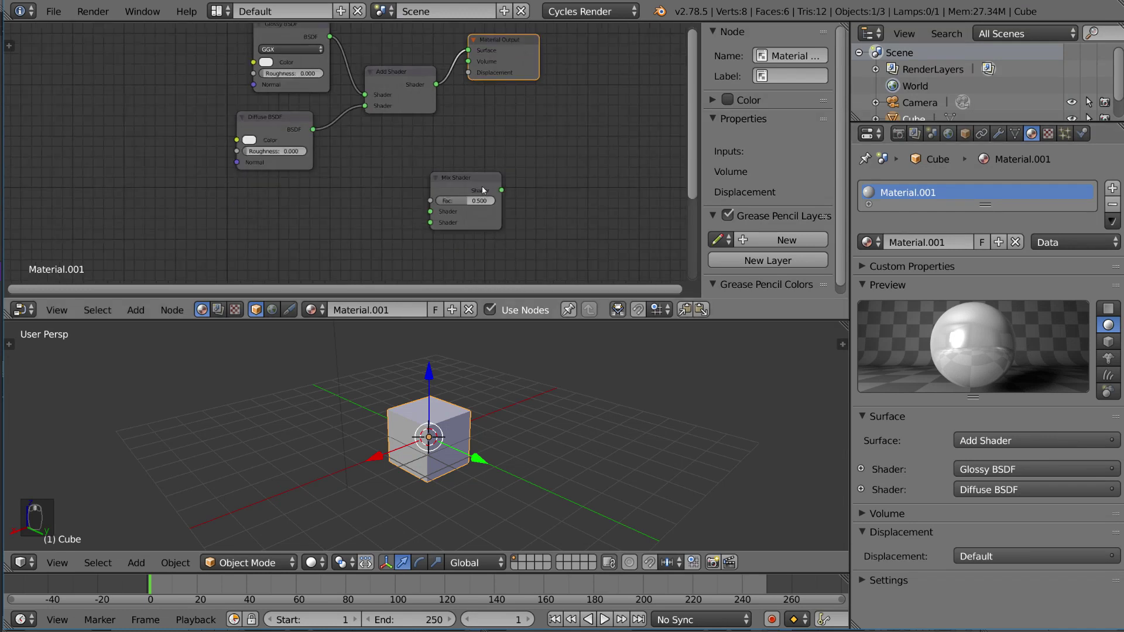
{"action": "left_click", "coordinate": [479, 184]}
{"action": "key", "text": "g"}
{"action": "scroll", "coordinate": [457, 146], "scroll_direction": "down", "scroll_amount": 1}
{"action": "middle_click_drag", "start_coordinate": [475, 135], "coordinate": [452, 80]}
{"action": "right_click", "coordinate": [298, 224]}
{"action": "key", "text": "g"}
{"action": "left_click", "coordinate": [301, 132]}
{"action": "right_click", "coordinate": [284, 274]}
{"action": "key", "text": "g"}
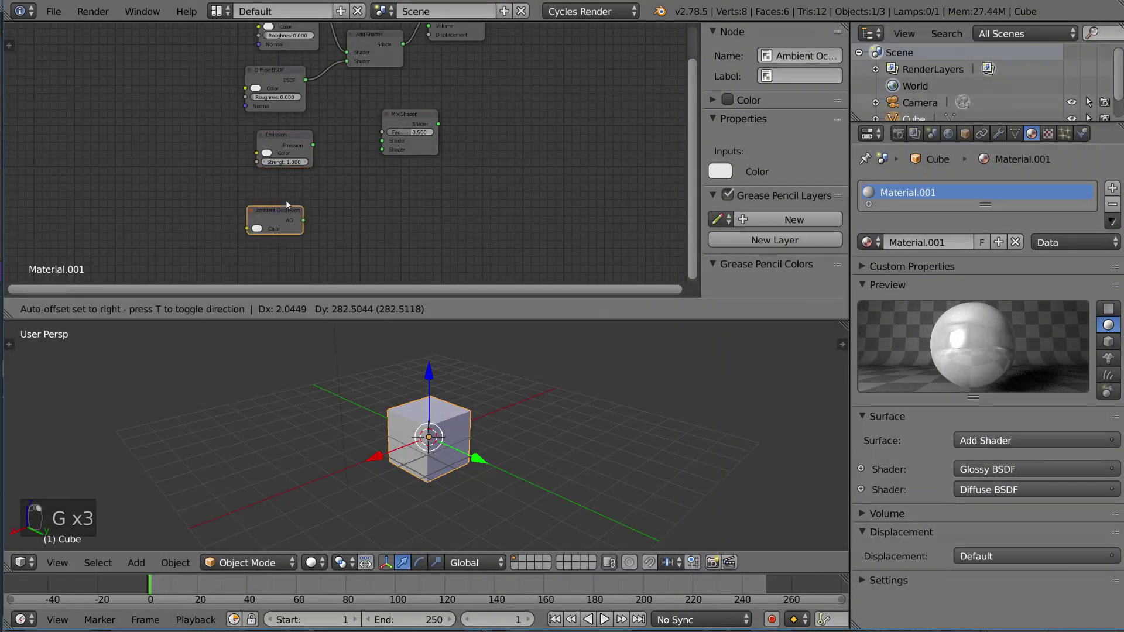
{"action": "left_click", "coordinate": [299, 184]}
Step: Insert the Mix Shader node into the link between the Add Shader and the Material Output
{"action": "scroll", "coordinate": [343, 184], "scroll_direction": "up", "scroll_amount": 1}
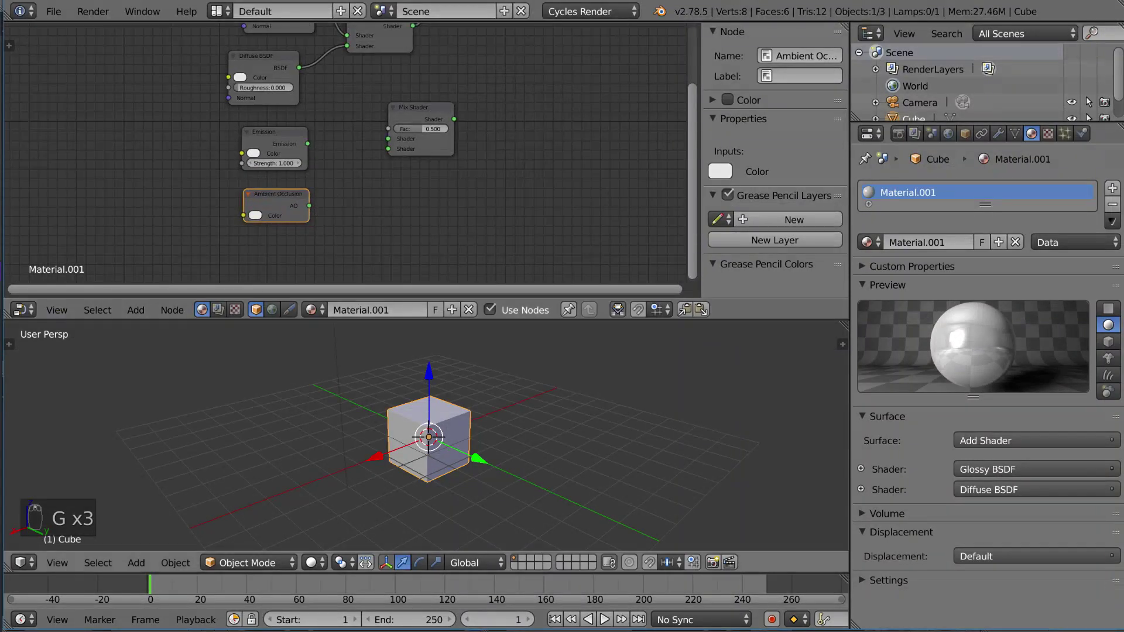
{"action": "scroll", "coordinate": [336, 79], "scroll_direction": "up", "scroll_amount": 1}
{"action": "right_click", "coordinate": [436, 114]}
{"action": "middle_click_drag", "start_coordinate": [436, 114], "coordinate": [456, 188]}
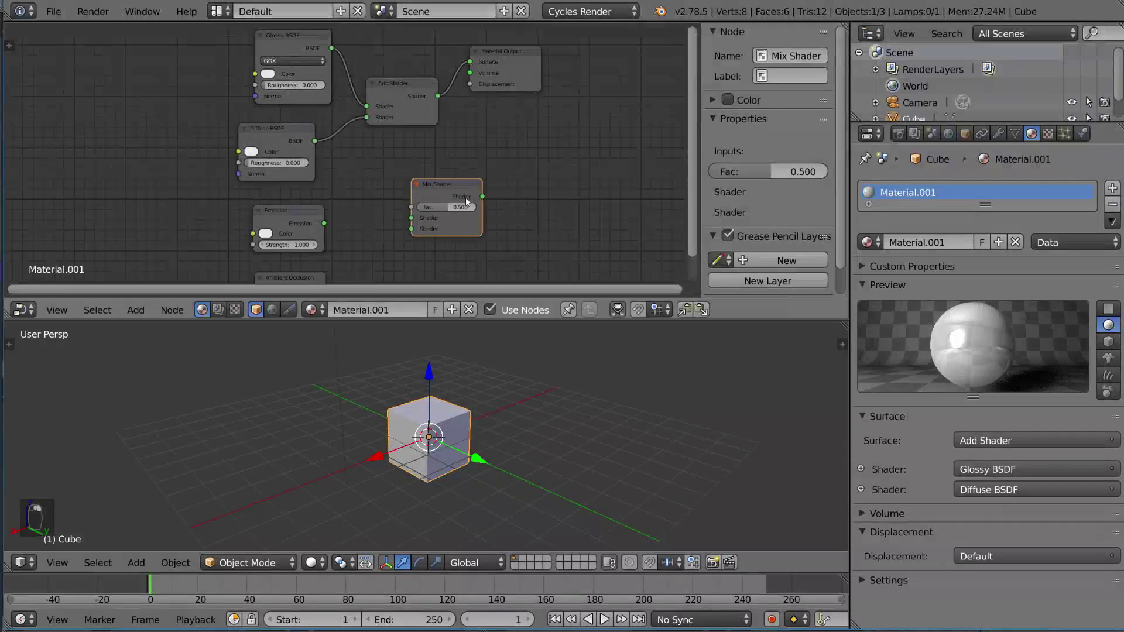
{"action": "key", "text": "g"}
{"action": "left_click", "coordinate": [525, 85]}
Step: Connect the Emission node's output to the Mix Shader's second Shader input
{"action": "middle_click_drag", "start_coordinate": [491, 154], "coordinate": [493, 132]}
{"action": "scroll", "coordinate": [481, 154], "scroll_direction": "down", "scroll_amount": 1}
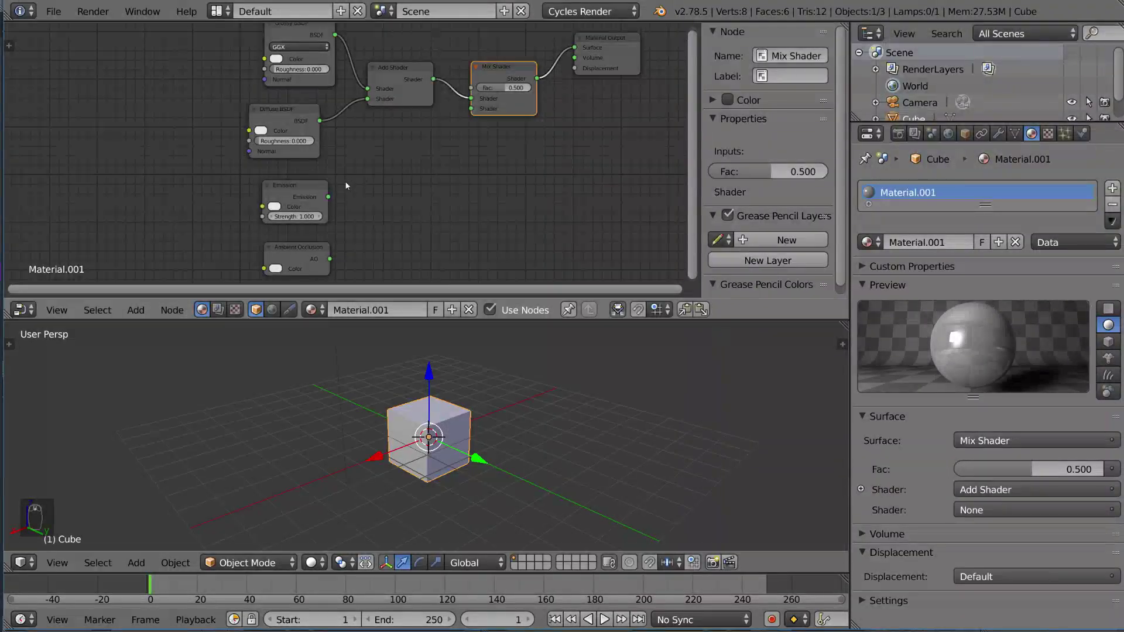
{"action": "left_click_drag", "start_coordinate": [329, 197], "coordinate": [372, 186]}
{"action": "left_click_drag", "start_coordinate": [431, 133], "coordinate": [471, 109]}
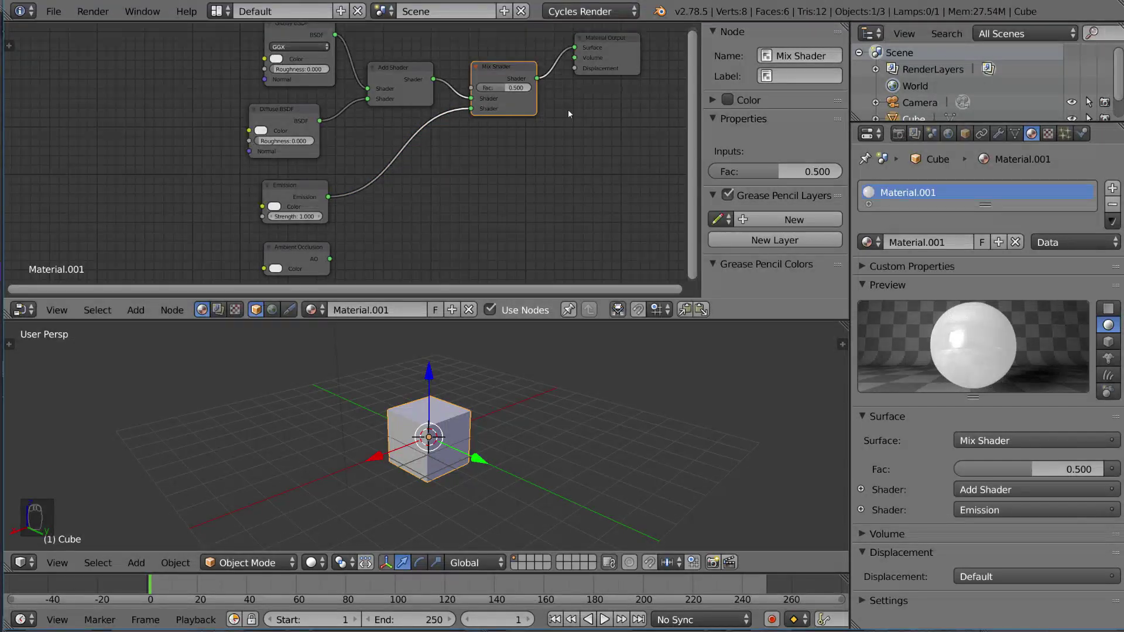
Step: Try the Mix Shader's Fac at 1 and at 0, and return it to 0.5
{"action": "left_click_drag", "start_coordinate": [517, 93], "coordinate": [556, 94]}
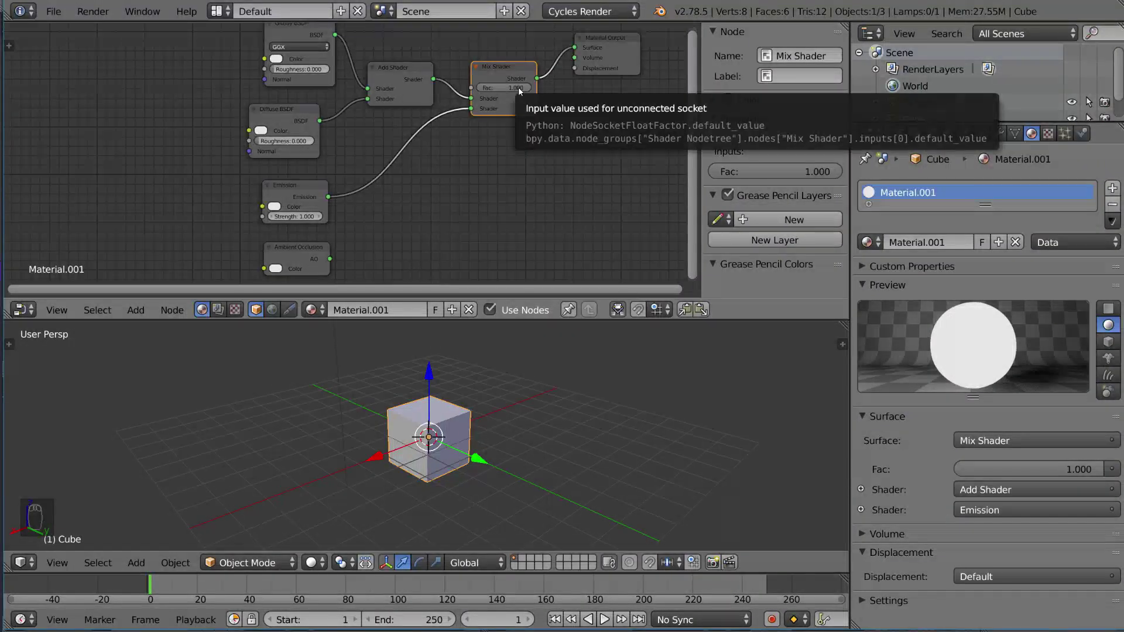
{"action": "left_click_drag", "start_coordinate": [518, 87], "coordinate": [478, 87]}
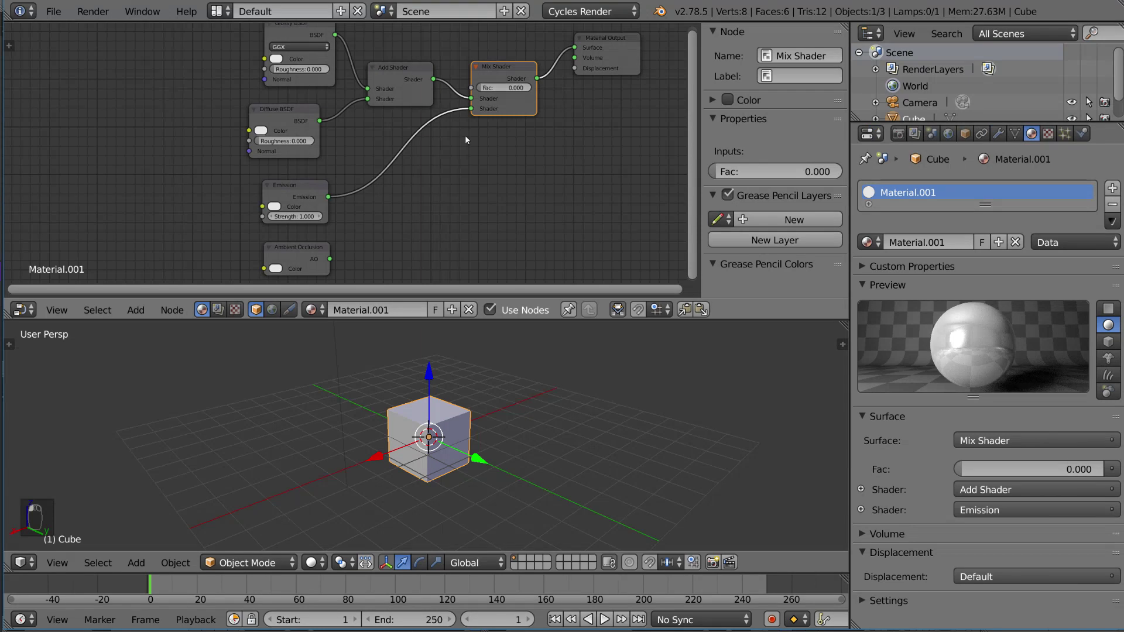
{"action": "left_click", "coordinate": [495, 88]}
{"action": "type", "text": "0.5"}
{"action": "key", "text": "Return"}
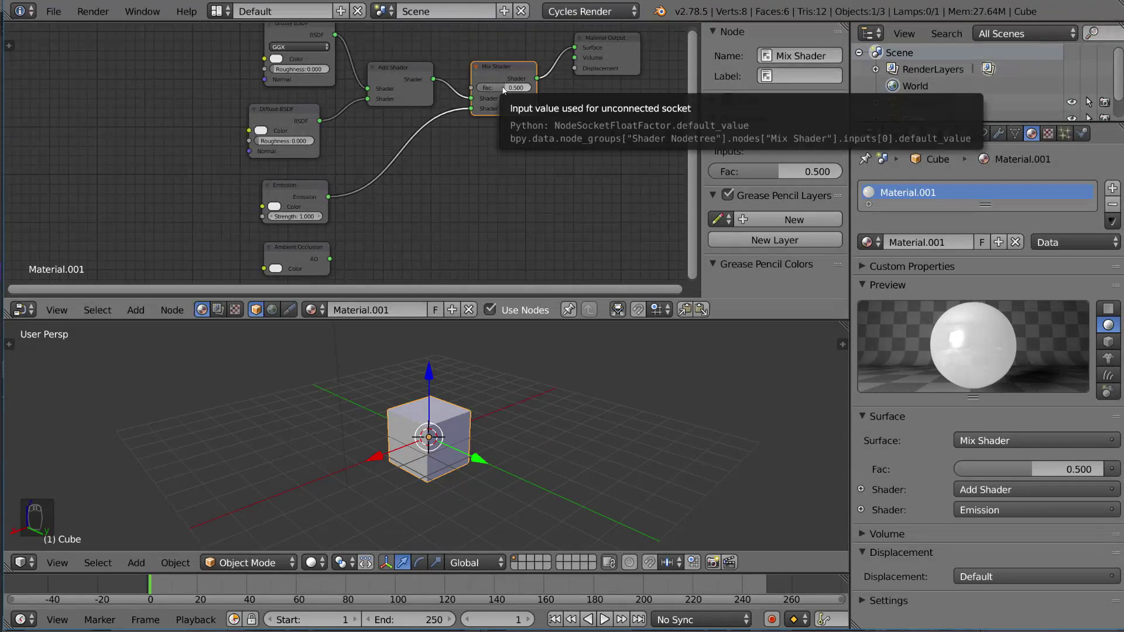
Step: Duplicate the Mix Shader into the link before the Material Output and connect Ambient Occlusion to its second Shader input
{"action": "key", "text": "shift+d"}
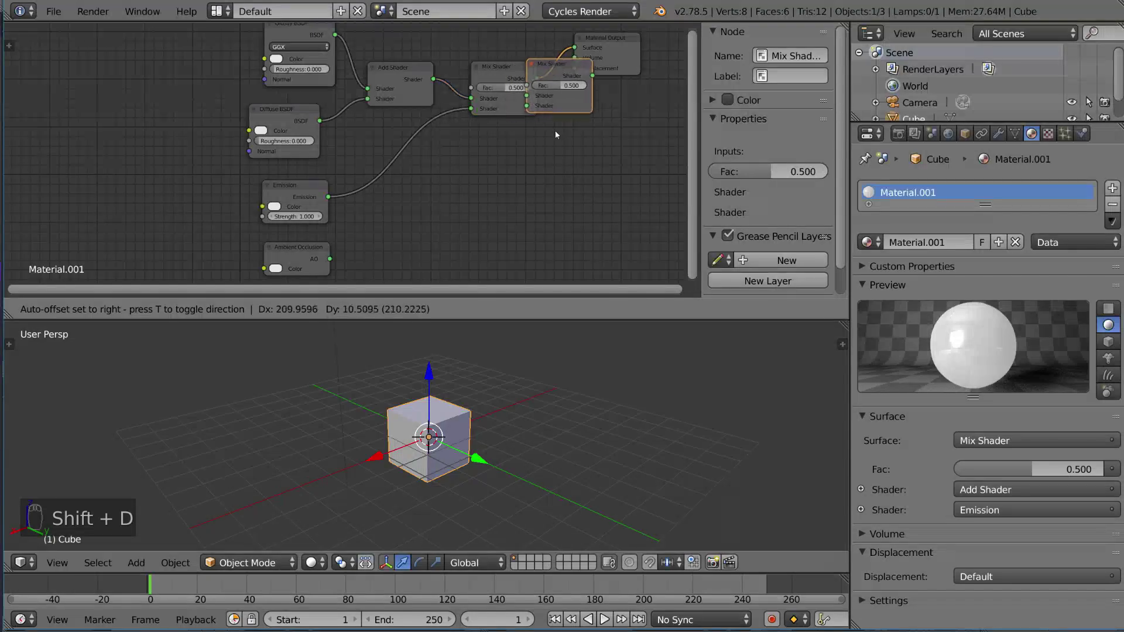
{"action": "left_click", "coordinate": [600, 133]}
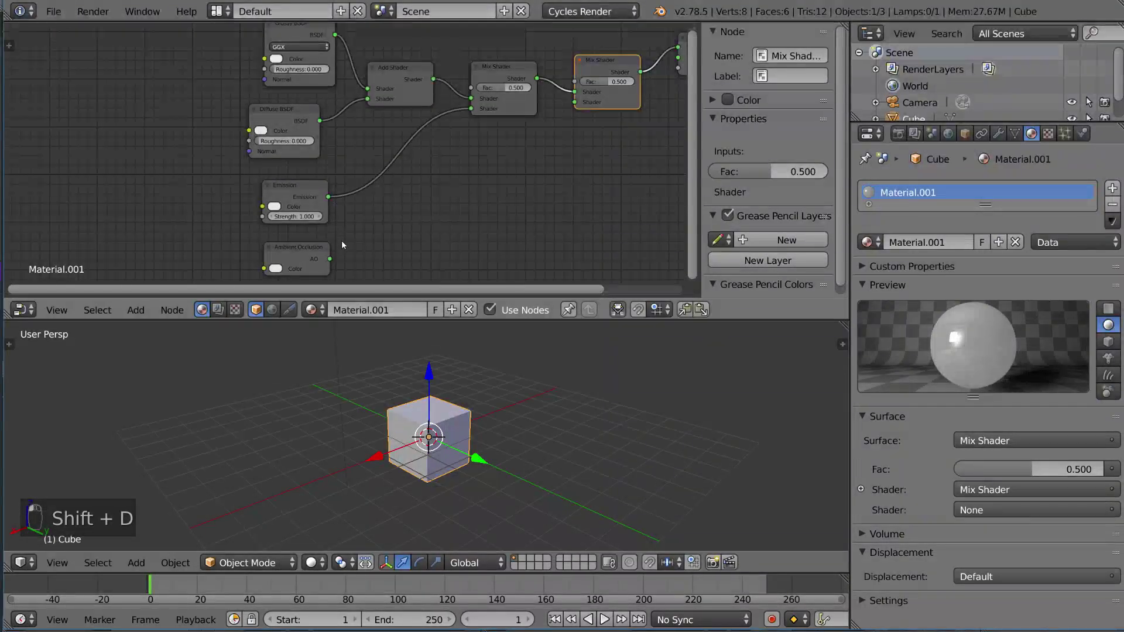
{"action": "left_click_drag", "start_coordinate": [329, 259], "coordinate": [574, 102]}
{"action": "middle_click_drag", "start_coordinate": [593, 150], "coordinate": [564, 162]}
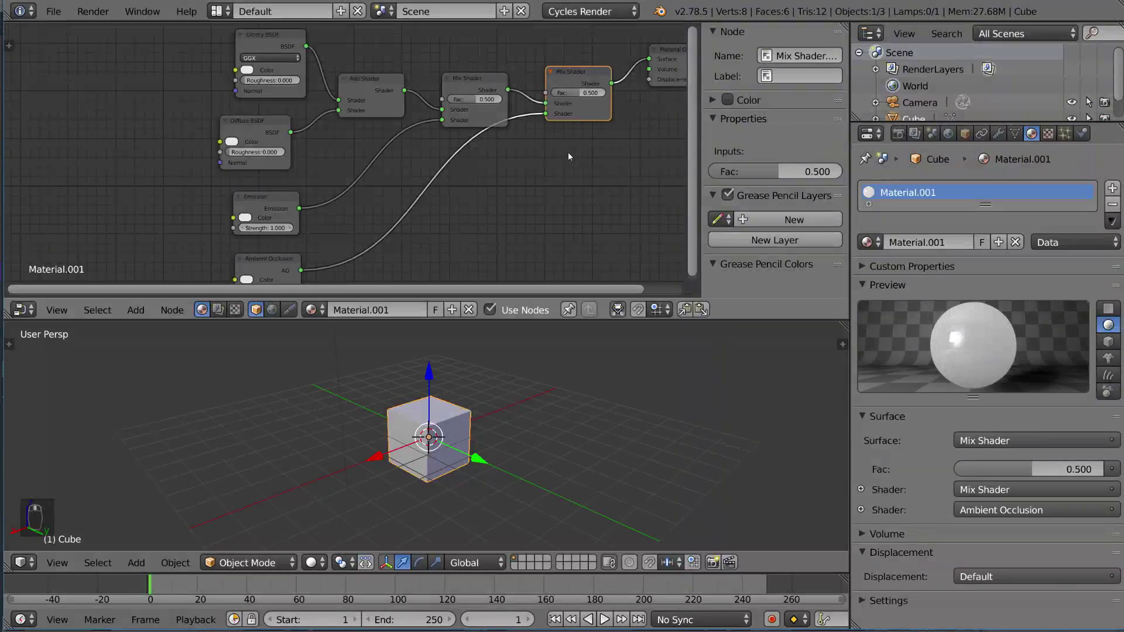
Step: Add a Fresnel input node above the Add Shader and connect its Fac output to the first Mix Shader's Fac input
{"action": "scroll", "coordinate": [354, 185], "scroll_direction": "down", "scroll_amount": 2}
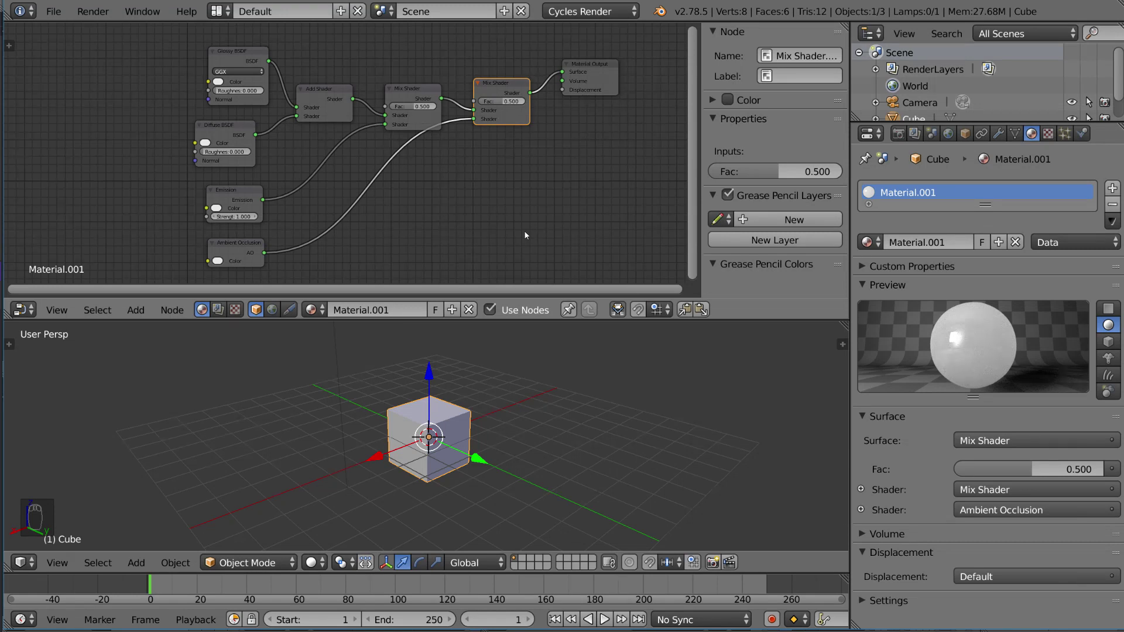
{"action": "scroll", "coordinate": [425, 112], "scroll_direction": "up", "scroll_amount": 1}
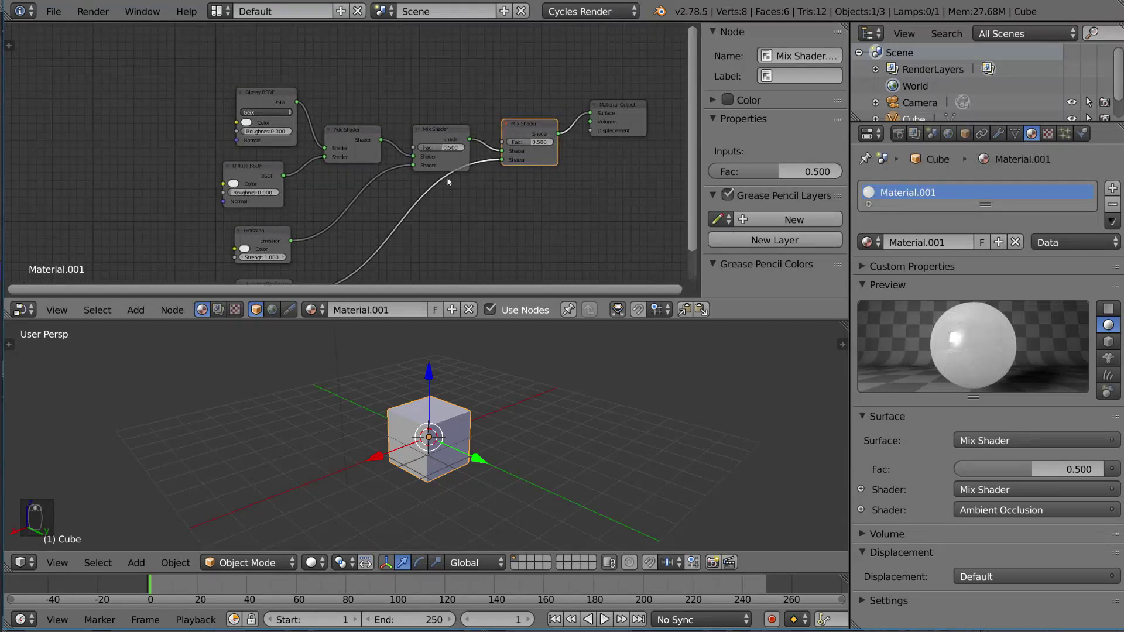
{"action": "scroll", "coordinate": [500, 140], "scroll_direction": "up", "scroll_amount": 1}
{"action": "middle_click_drag", "start_coordinate": [484, 148], "coordinate": [486, 164]}
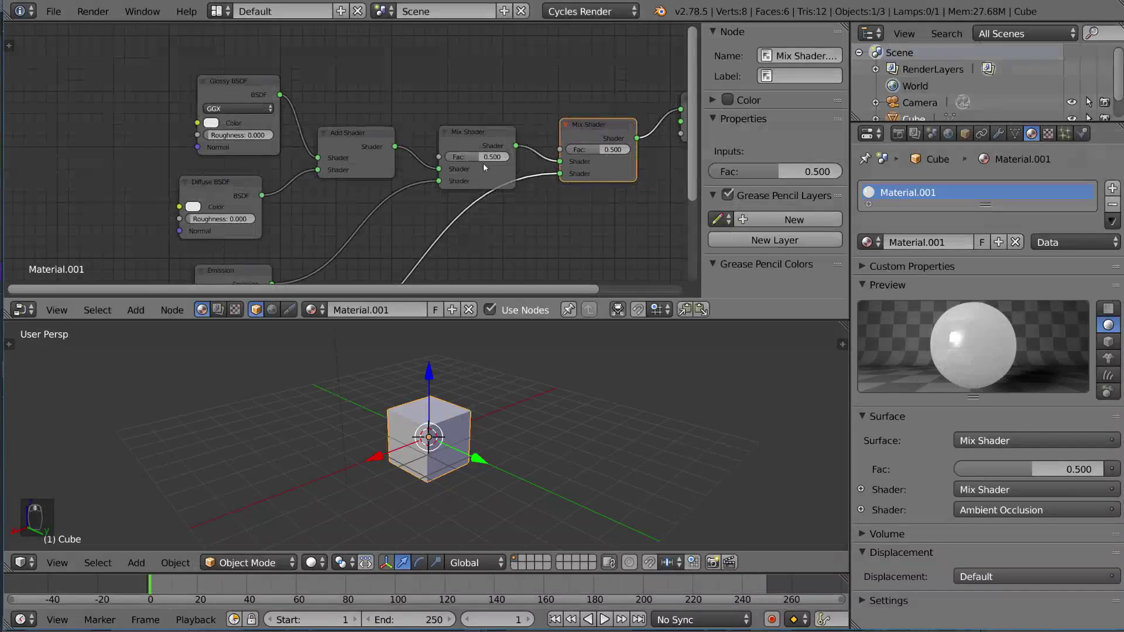
{"action": "key", "text": "shift+a"}
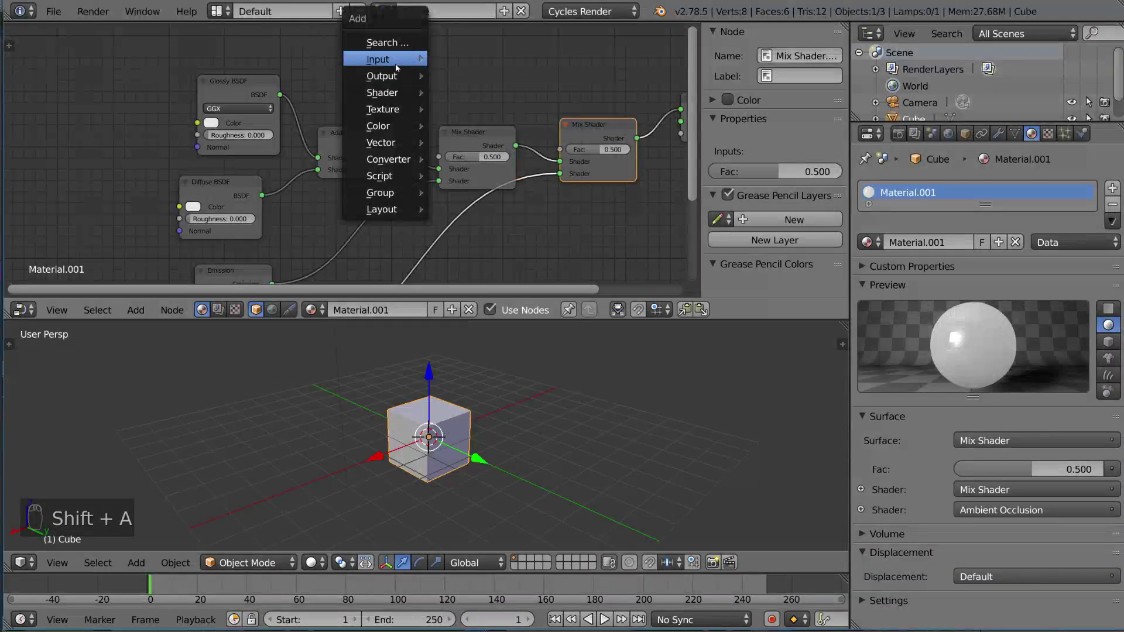
{"action": "mouse_move", "coordinate": [395, 63]}
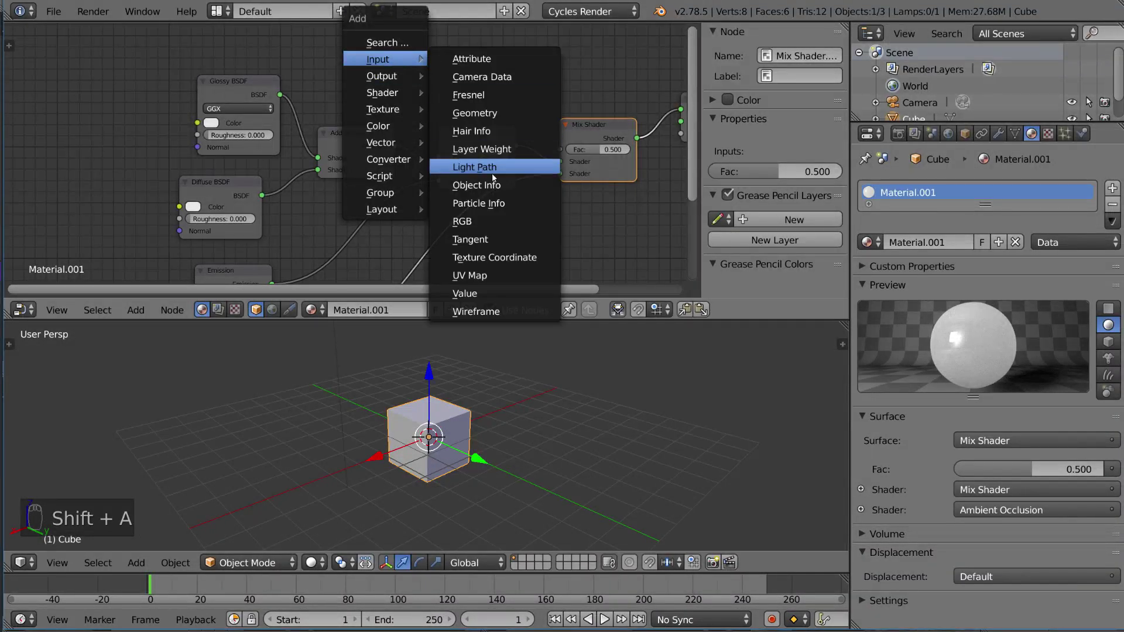
{"action": "left_click", "coordinate": [475, 95]}
{"action": "left_click", "coordinate": [369, 82]}
{"action": "left_click_drag", "start_coordinate": [417, 85], "coordinate": [439, 157]}
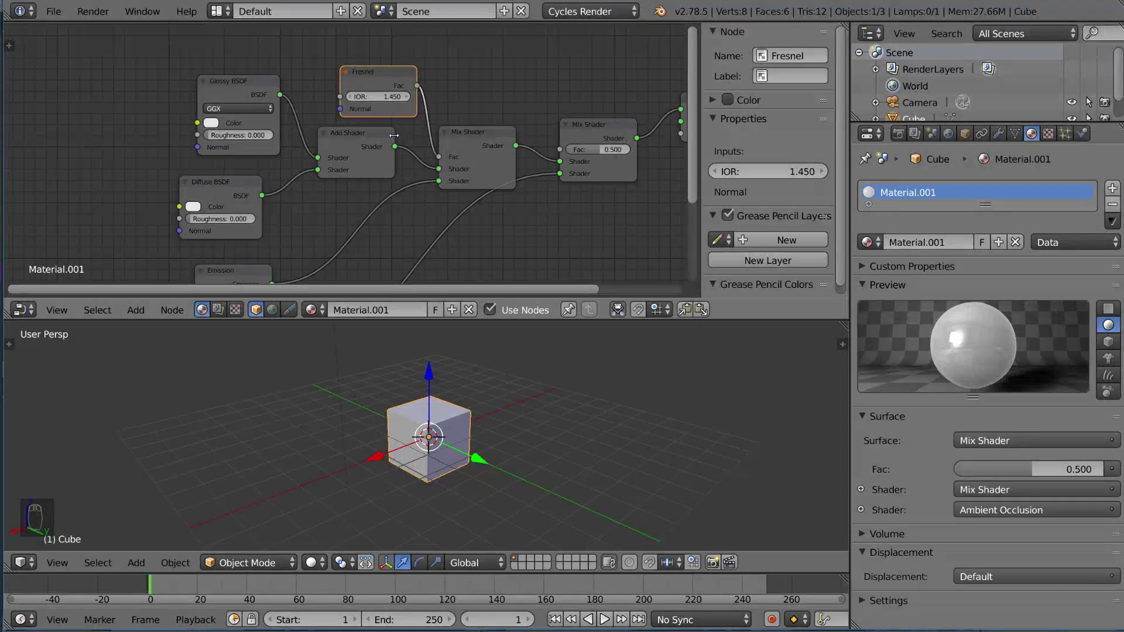
Step: Raise the Fresnel node's IOR to 5.050 and open the value for editing
{"action": "mouse_move", "coordinate": [388, 98]}
{"action": "left_mouse_down"}
{"action": "mouse_move", "coordinate": [457, 97]}
{"action": "mouse_move", "coordinate": [327, 97]}
{"action": "mouse_move", "coordinate": [469, 97]}
{"action": "mouse_move", "coordinate": [384, 98]}
{"action": "left_mouse_up"}
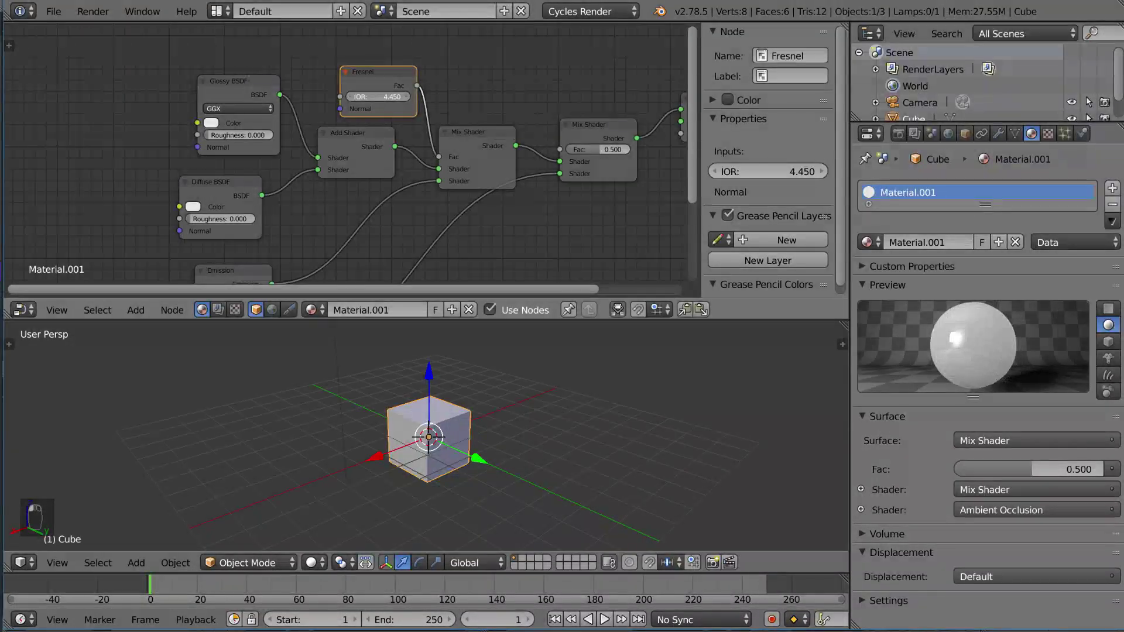
{"action": "left_click", "coordinate": [382, 96]}
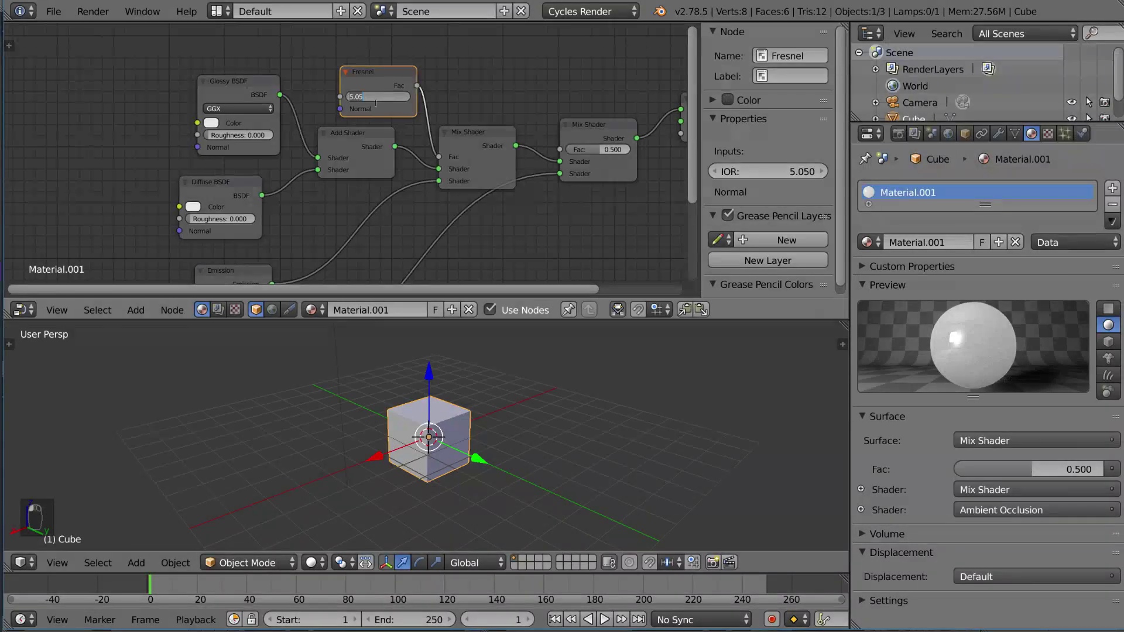